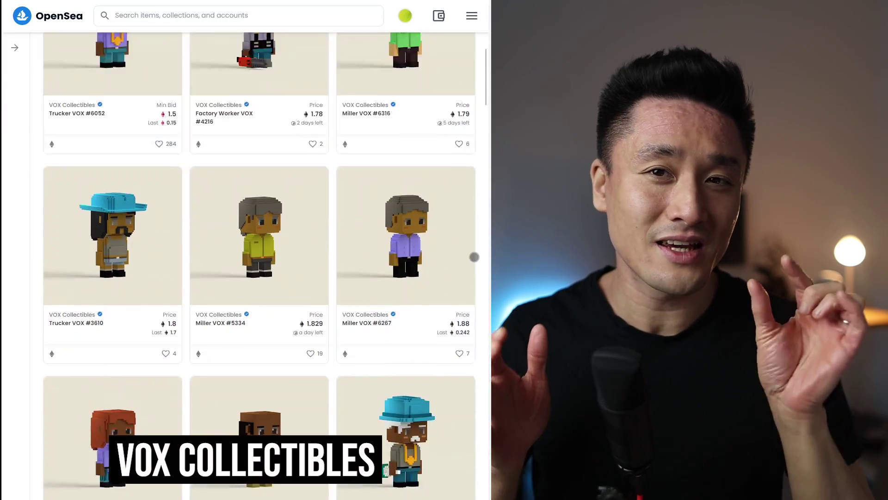
- Scroll through the VOX Collectibles grid on OpenSea toward the CyberKongz VX collection
{"action": "scroll", "coordinate": [475, 257], "scroll_direction": "down", "scroll_amount": 3}
{"action": "scroll", "coordinate": [474, 256], "scroll_direction": "up", "scroll_amount": 1}
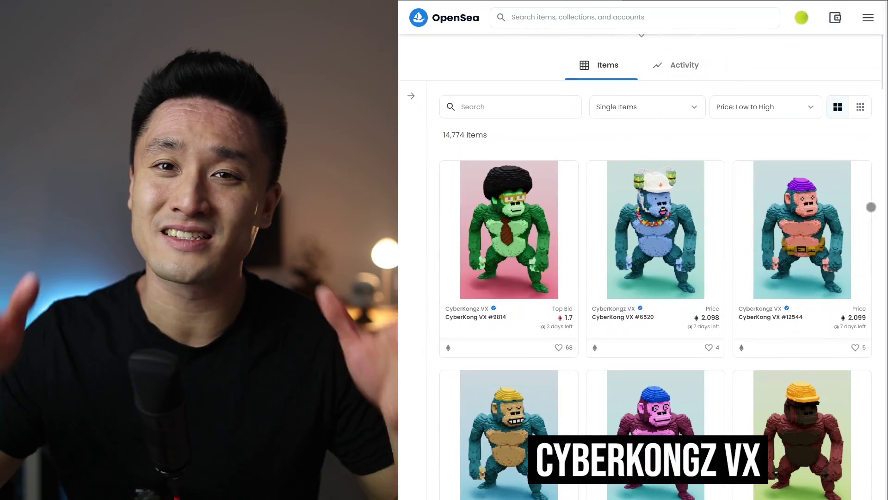
{"action": "scroll", "coordinate": [871, 207], "scroll_direction": "down", "scroll_amount": 6}
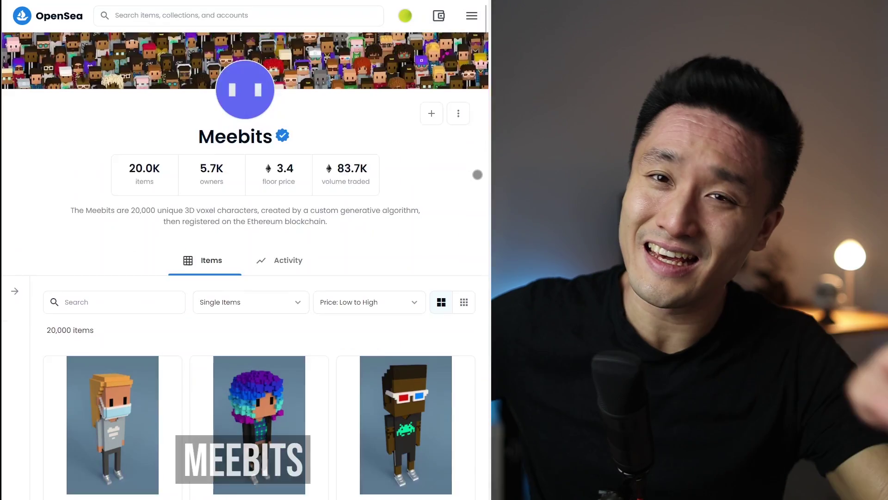
{"action": "scroll", "coordinate": [476, 173], "scroll_direction": "down", "scroll_amount": 5}
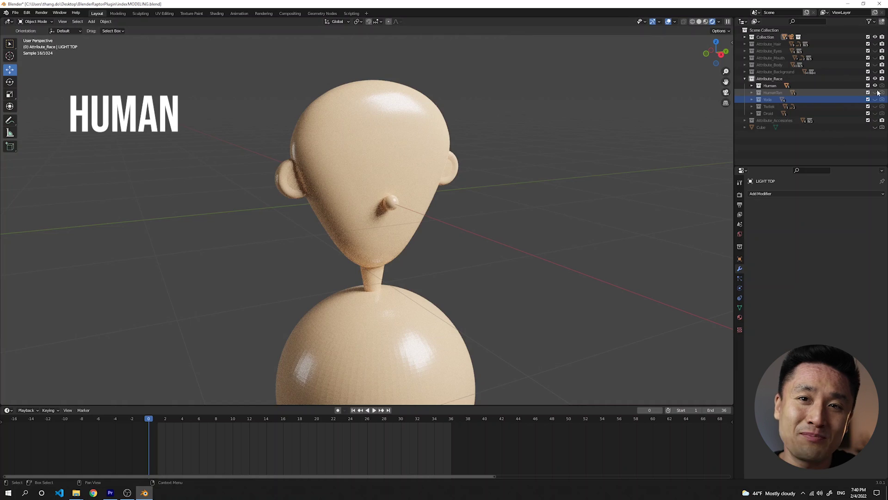
- Toggle visibility of the HumanTan, Yoda, Twilek and Droid race variants to preview them
{"action": "left_click", "coordinate": [877, 93]}
{"action": "left_click", "coordinate": [876, 100]}
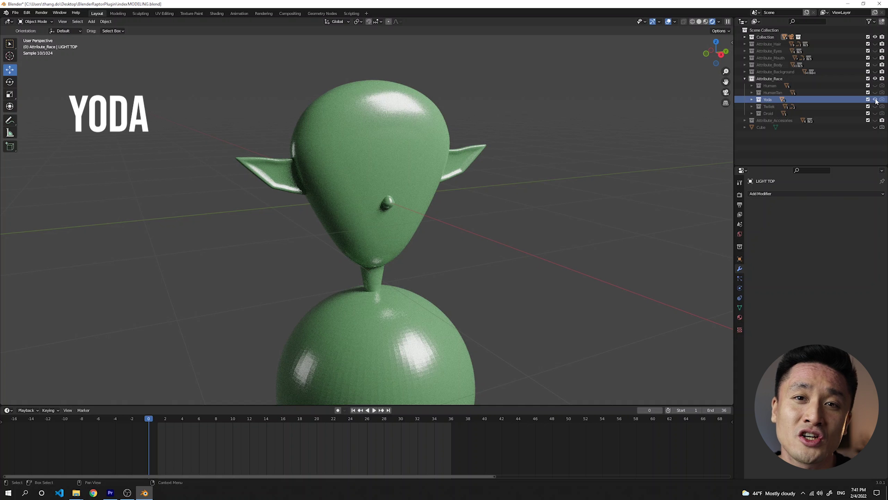
{"action": "left_click", "coordinate": [876, 106]}
{"action": "left_click", "coordinate": [876, 113]}
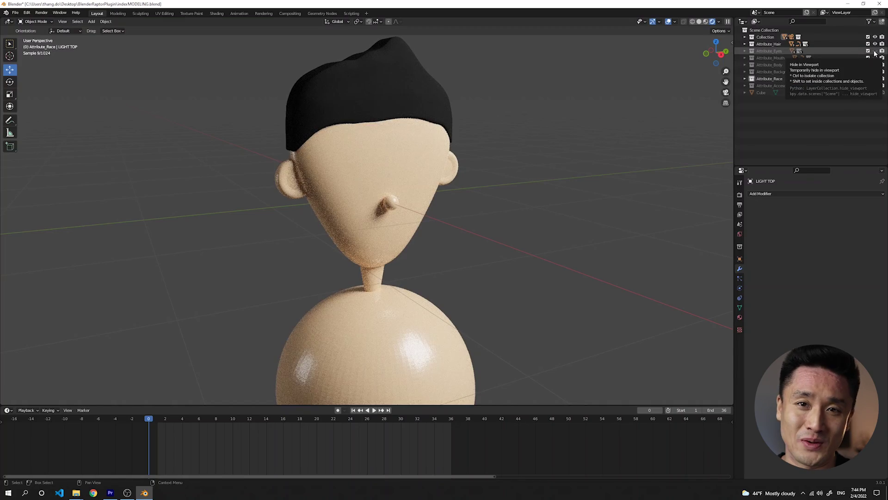
- Unhide the Eyes, Mouth, Body and Background trait collections in the Outliner
{"action": "left_click", "coordinate": [875, 52]}
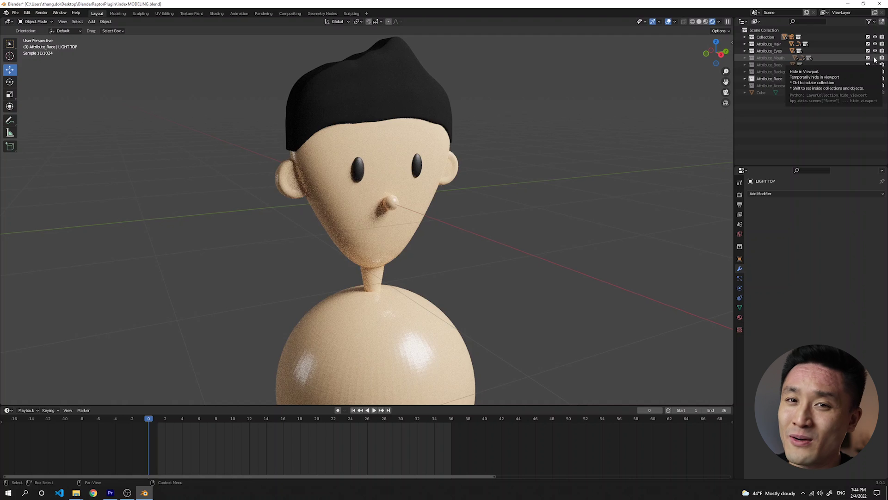
{"action": "left_click", "coordinate": [875, 58]}
{"action": "left_click", "coordinate": [875, 65]}
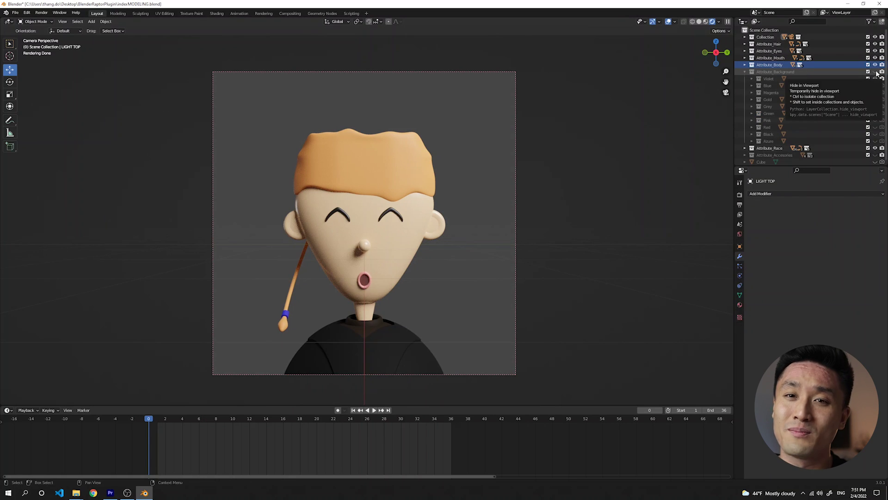
{"action": "left_click", "coordinate": [875, 71]}
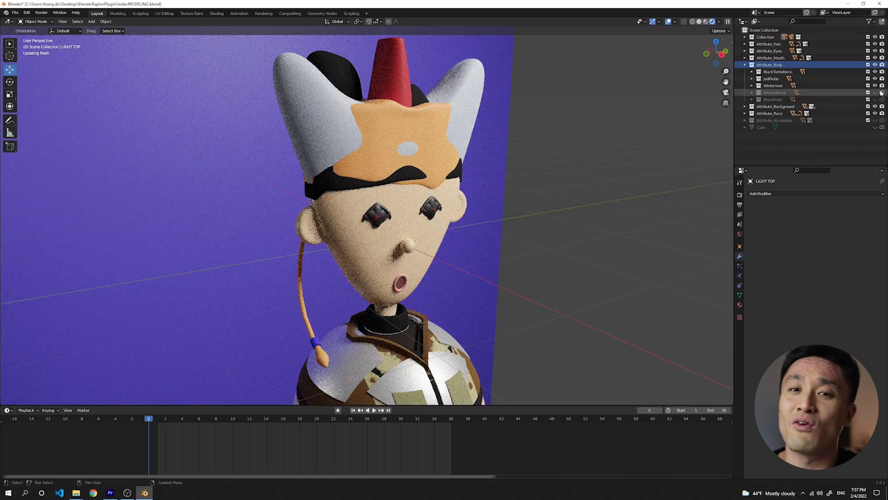
- Hide every hair, eye and mouth option, including Normal eyes, leaving a bare grey head and body
{"action": "left_click", "coordinate": [882, 58]}
{"action": "left_click", "coordinate": [745, 65]}
{"action": "left_click", "coordinate": [745, 51]}
{"action": "left_click", "coordinate": [882, 58]}
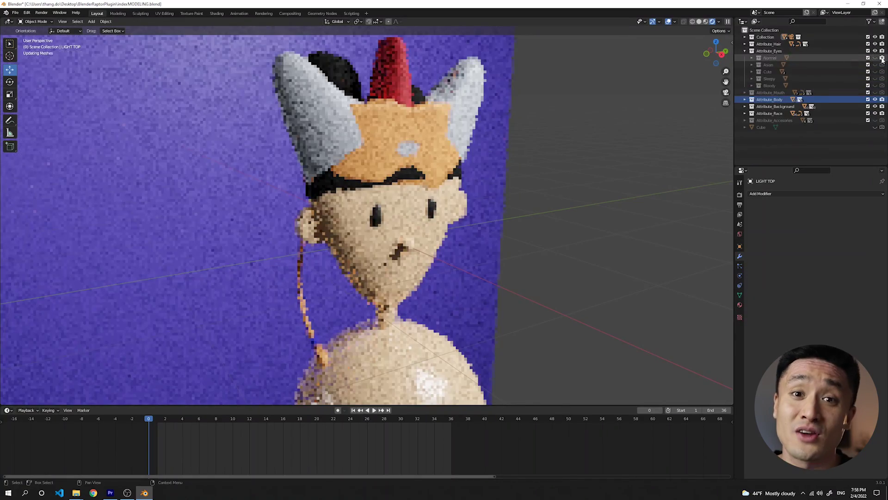
{"action": "left_click", "coordinate": [745, 51]}
{"action": "left_click", "coordinate": [745, 44]}
{"action": "left_click", "coordinate": [882, 65]}
{"action": "left_click", "coordinate": [745, 106]}
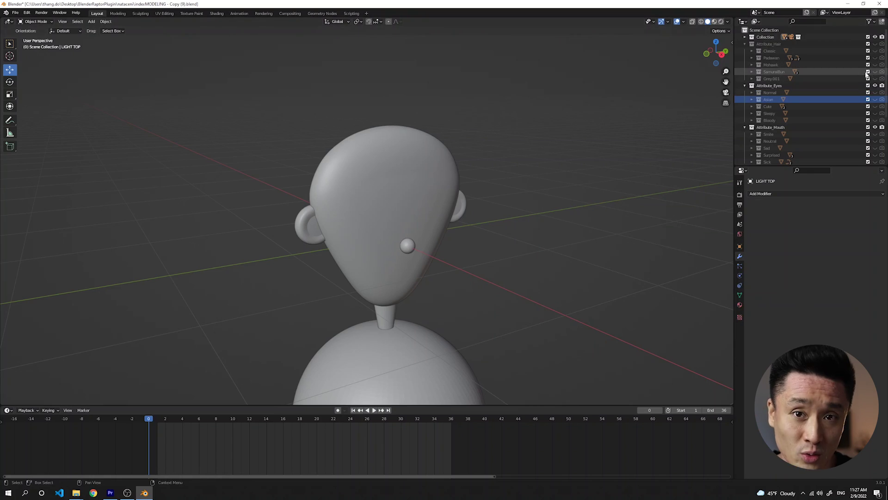
- Make SamuraiBun hair, Cute eyes, Neutral mouth and BlackTurtleNeck body visible
{"action": "scroll", "coordinate": [877, 47], "scroll_direction": "down", "scroll_amount": 2}
{"action": "left_click", "coordinate": [882, 58]}
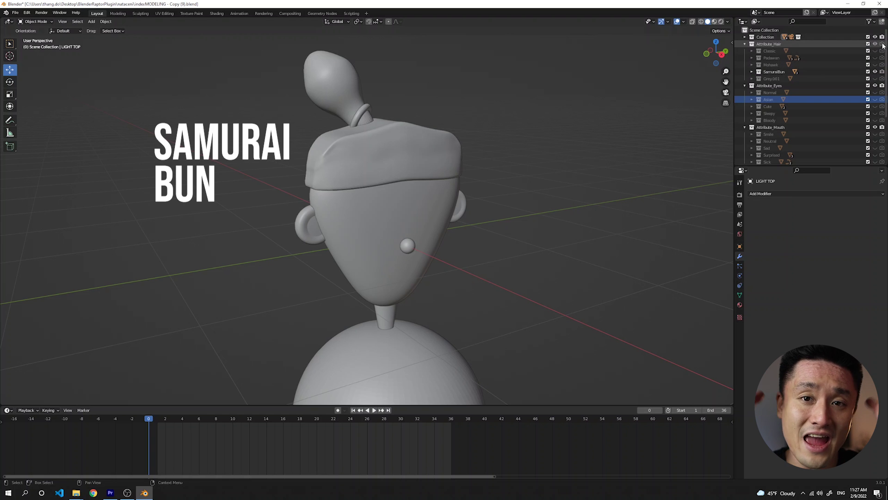
{"action": "left_click", "coordinate": [882, 92]}
{"action": "left_click", "coordinate": [882, 127]}
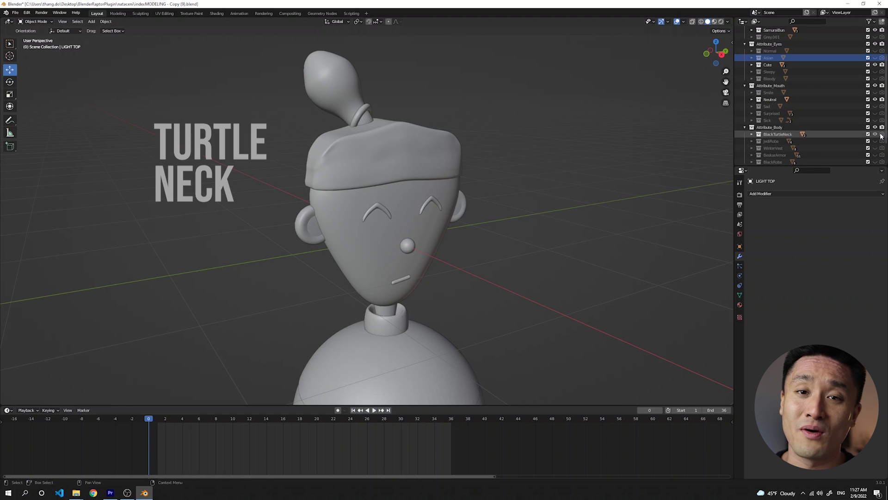
{"action": "scroll", "coordinate": [883, 132], "scroll_direction": "down", "scroll_amount": 5}
{"action": "left_click", "coordinate": [882, 103]}
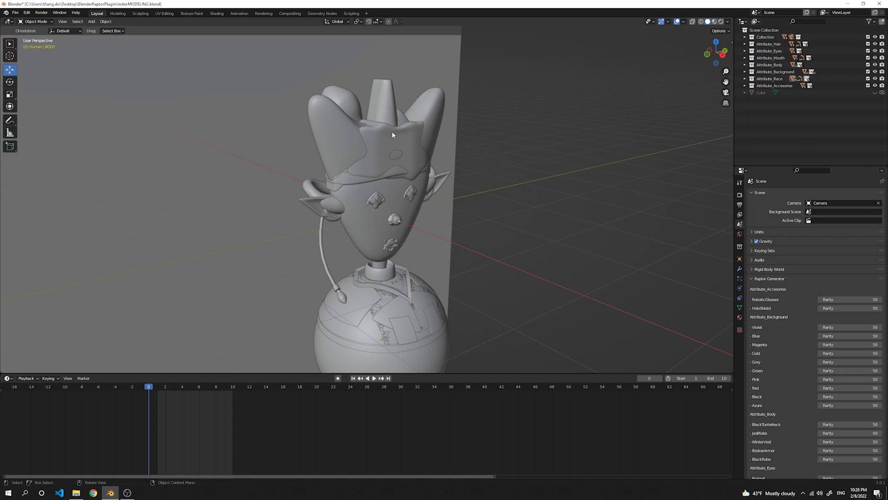
- In Raptor Generator, set the Violet background rarity to 99 and Blue to 0
{"action": "left_click", "coordinate": [575, 245]}
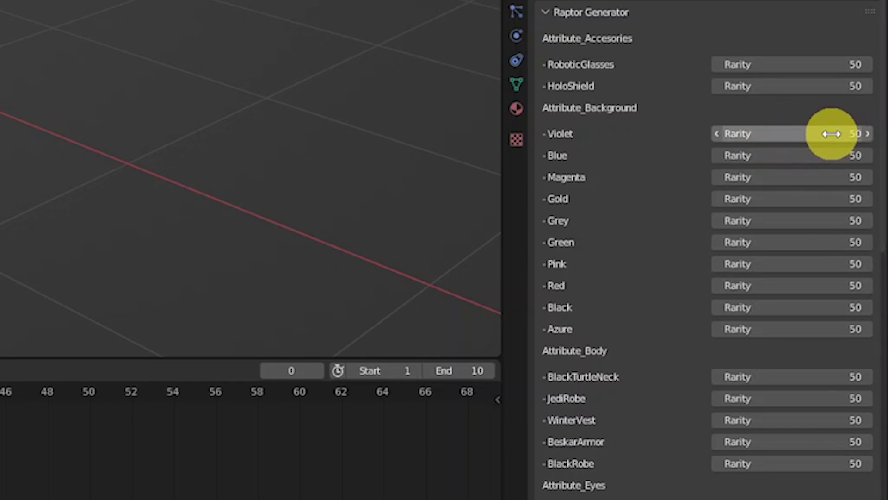
{"action": "left_click", "coordinate": [832, 134]}
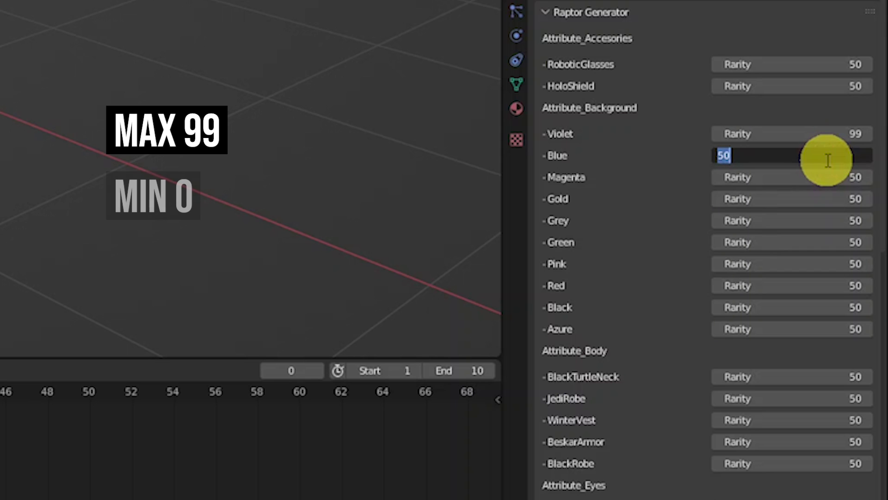
{"action": "type", "text": "0"}
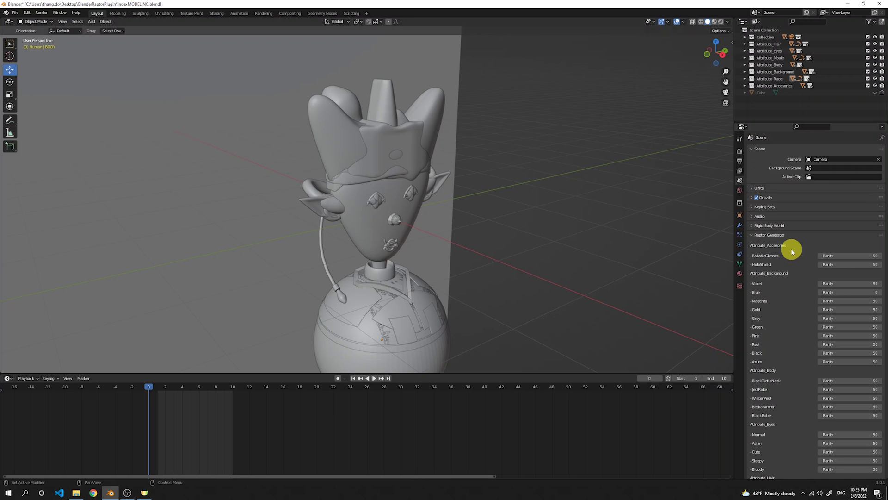
- Change Max number of combinations from 62500 to 100
{"action": "scroll", "coordinate": [789, 248], "scroll_direction": "down", "scroll_amount": 5}
{"action": "scroll", "coordinate": [792, 248], "scroll_direction": "down", "scroll_amount": 8}
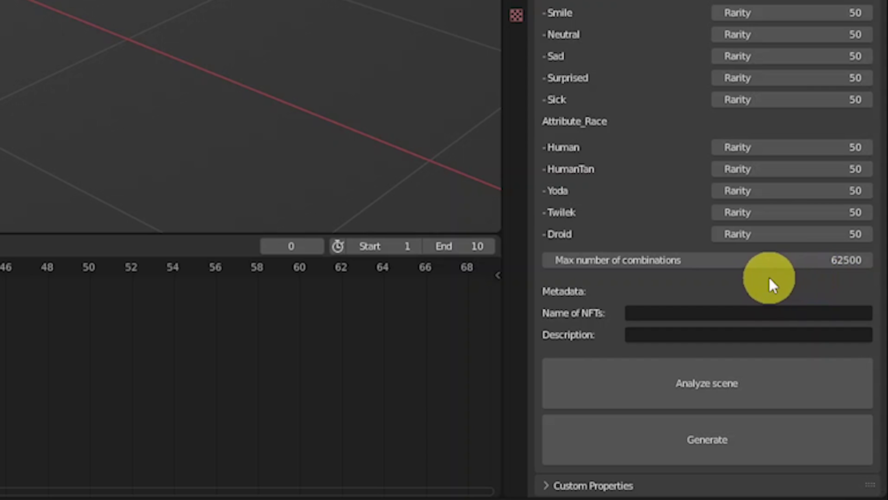
{"action": "left_click", "coordinate": [793, 262]}
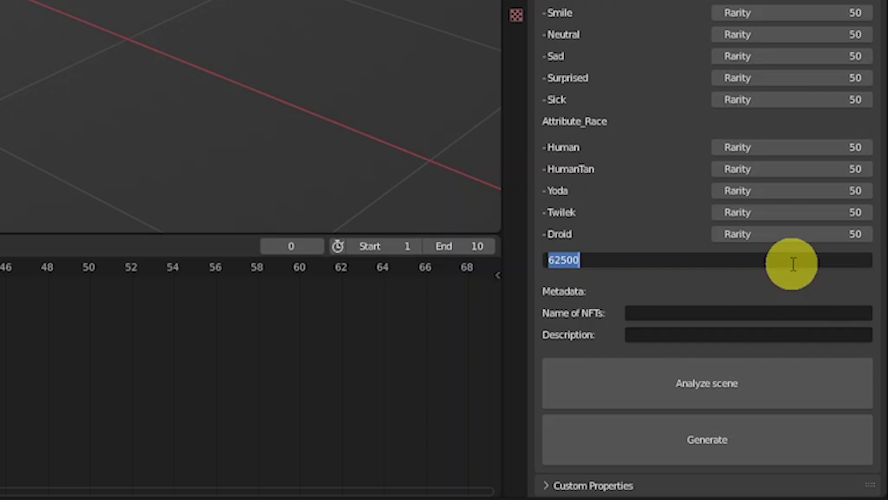
{"action": "type", "text": "100"}
{"action": "key", "text": "Return"}
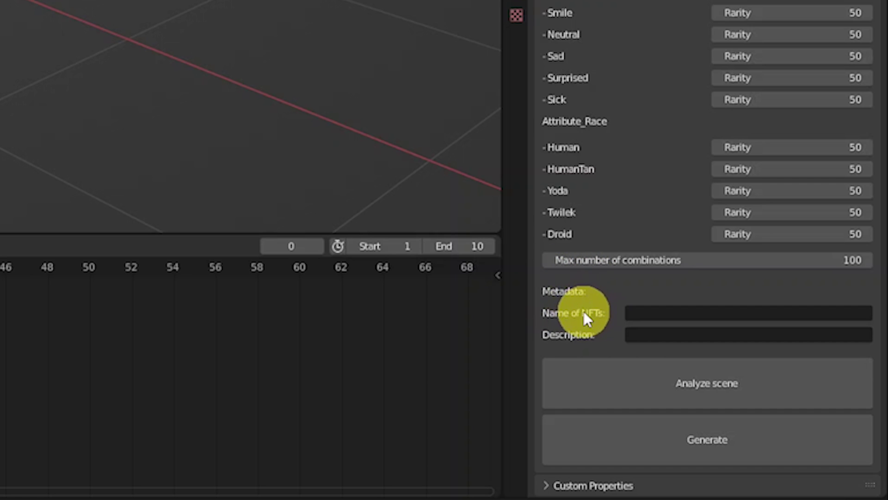
- Set the NFT metadata name to SJC and description to 'My lovely Jedies'
{"action": "left_click", "coordinate": [631, 312]}
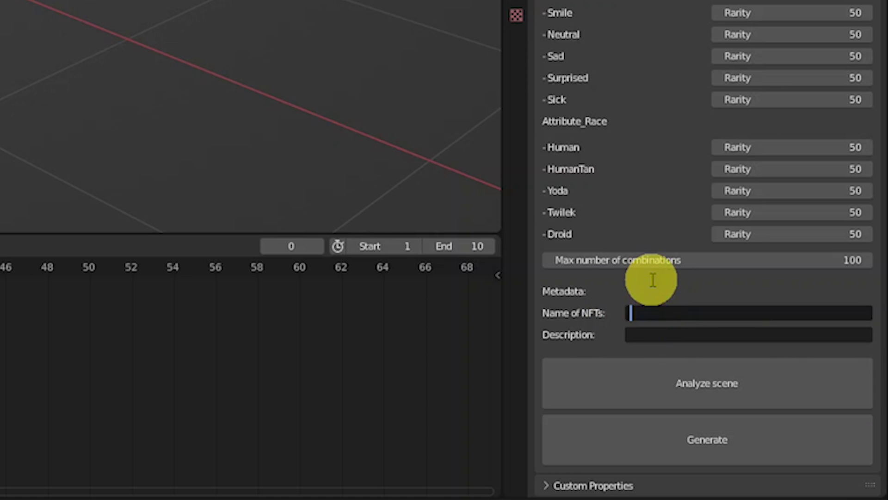
{"action": "type", "text": "SJC"}
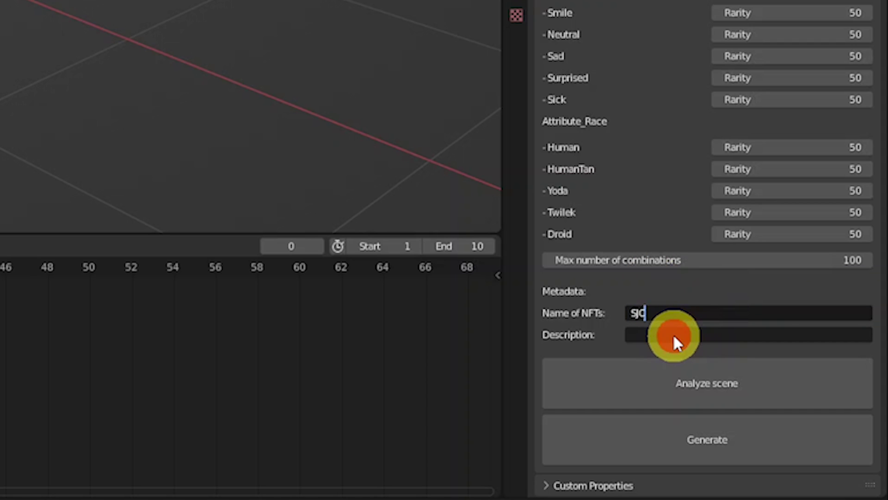
{"action": "left_click", "coordinate": [675, 340]}
{"action": "left_click", "coordinate": [707, 340]}
{"action": "type", "text": "M"}
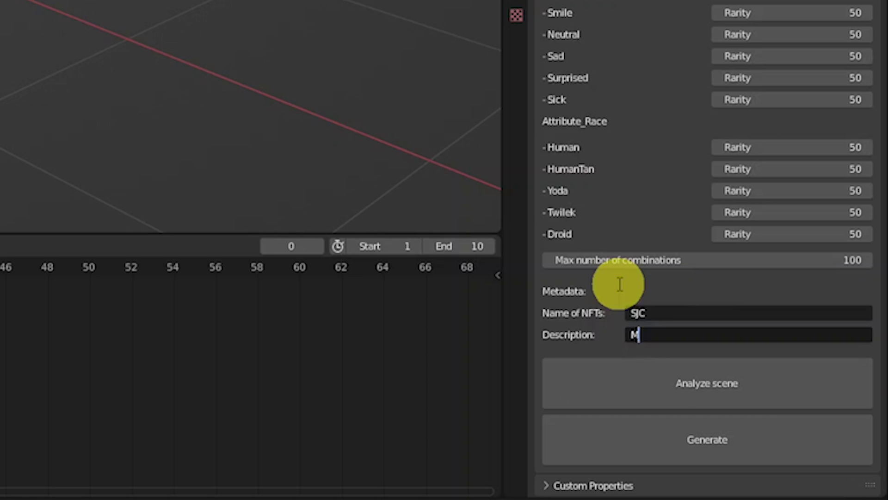
{"action": "type", "text": "y lovely Jedi"}
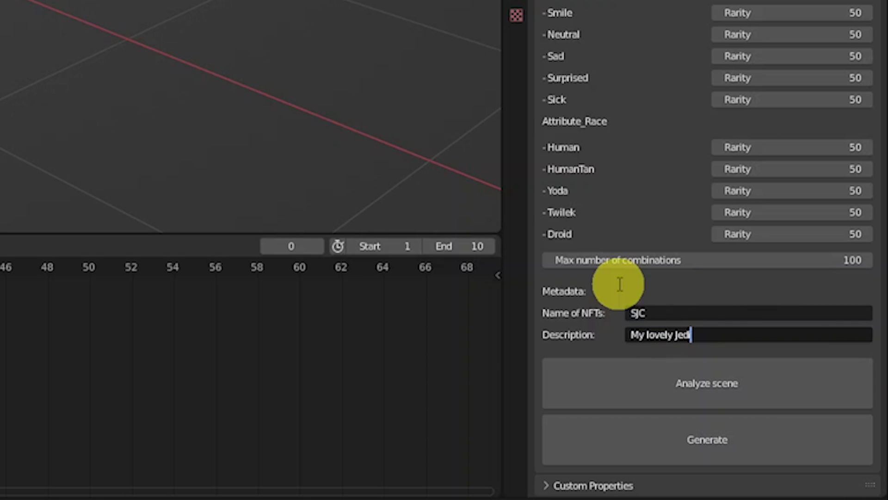
{"action": "type", "text": "es"}
{"action": "left_click", "coordinate": [612, 345]}
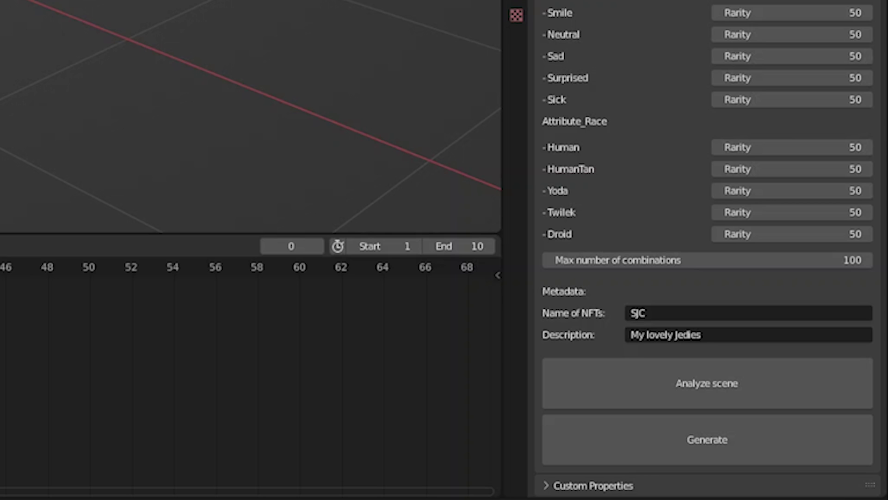
- Run Analyze scene so the Raptor Generator lists all traits and 62500 combinations
{"action": "left_click", "coordinate": [751, 380]}
{"action": "left_click", "coordinate": [753, 378]}
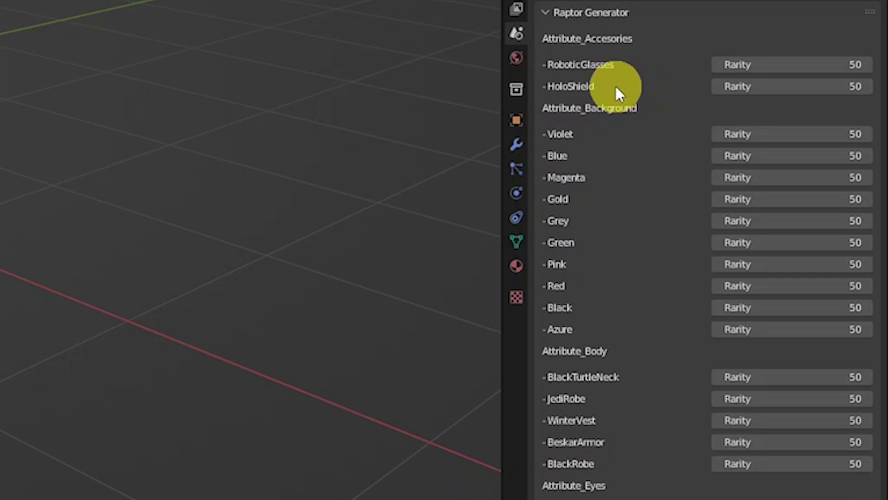
- Create a collection named Empty inside Attribute_Accesories
{"action": "left_click", "coordinate": [604, 163]}
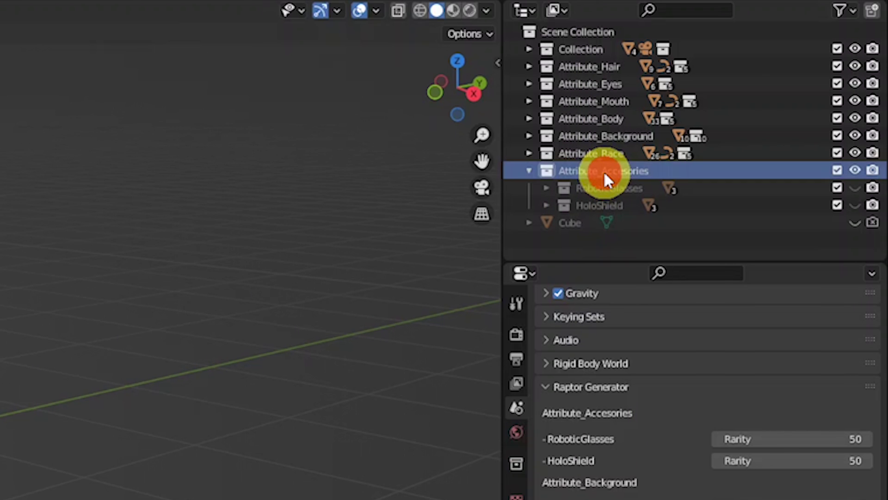
{"action": "left_click", "coordinate": [874, 4]}
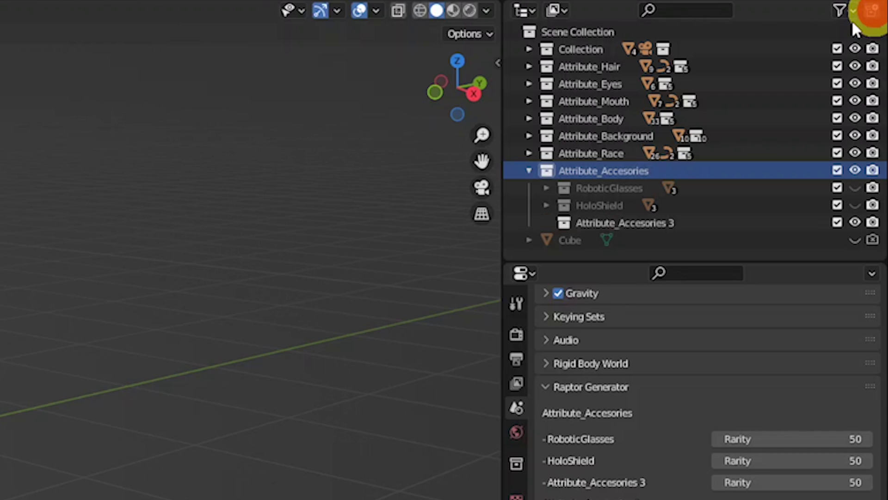
{"action": "double_click", "coordinate": [614, 223]}
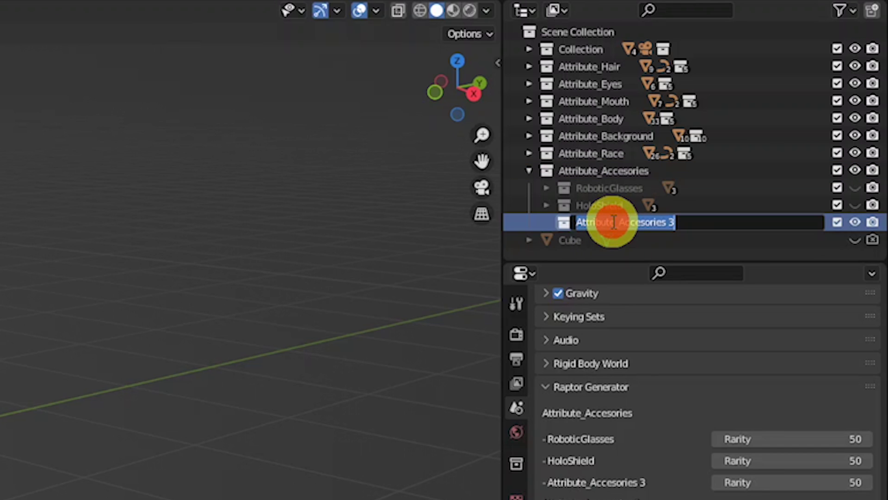
{"action": "type", "text": "Empty"}
{"action": "key", "text": "Return"}
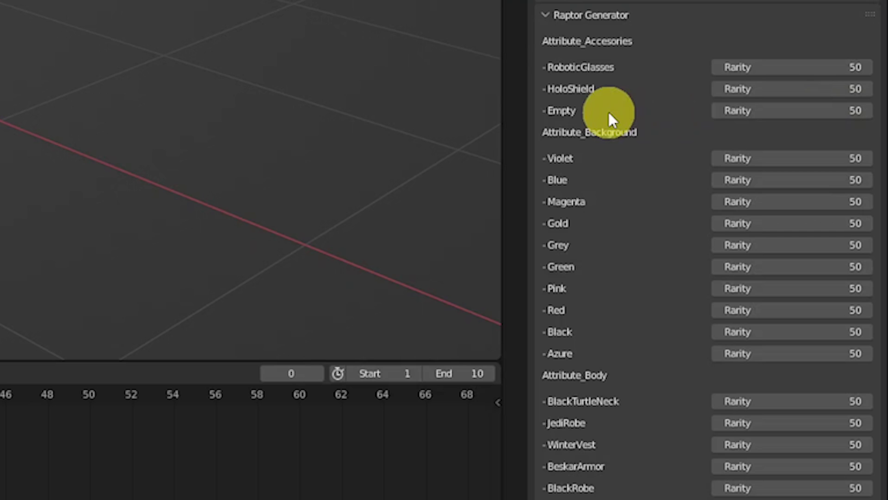
- Set accessory rarities: Empty 0, RoboticGlasses 85, HoloShield 90, then begin editing BeskarArmor
{"action": "left_click", "coordinate": [825, 113]}
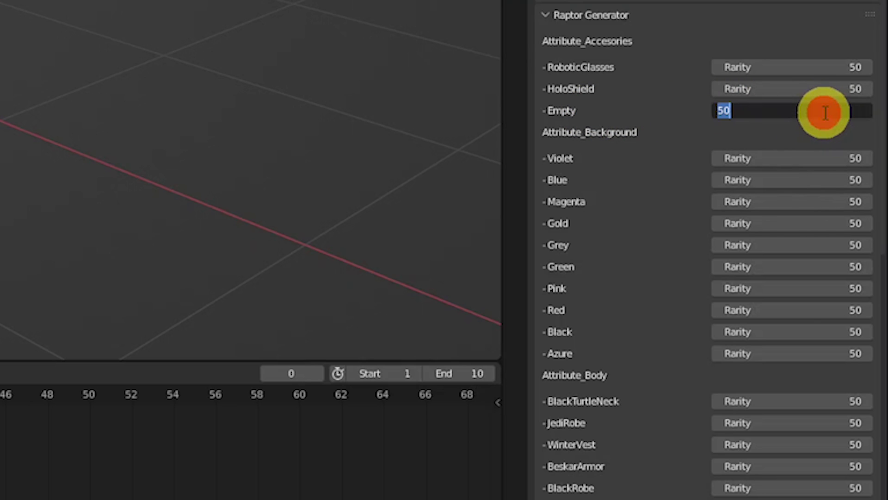
{"action": "type", "text": "0"}
{"action": "key", "text": "Return"}
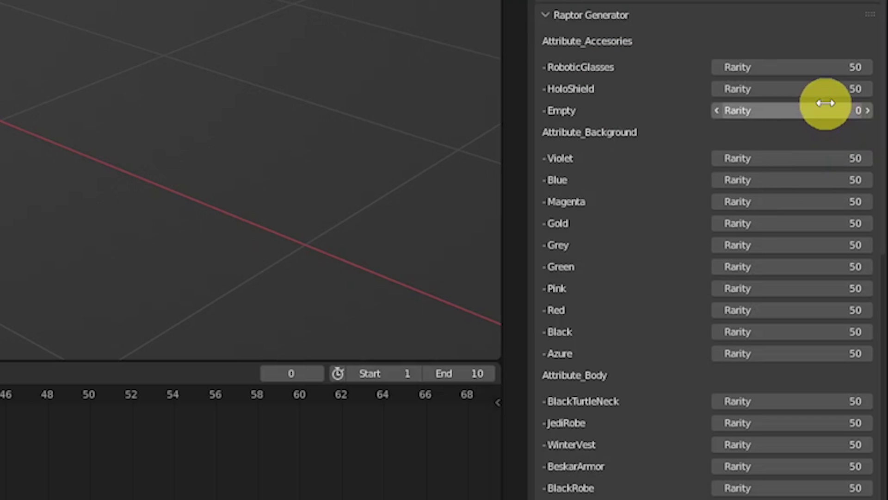
{"action": "left_click", "coordinate": [836, 61]}
{"action": "type", "text": "85"}
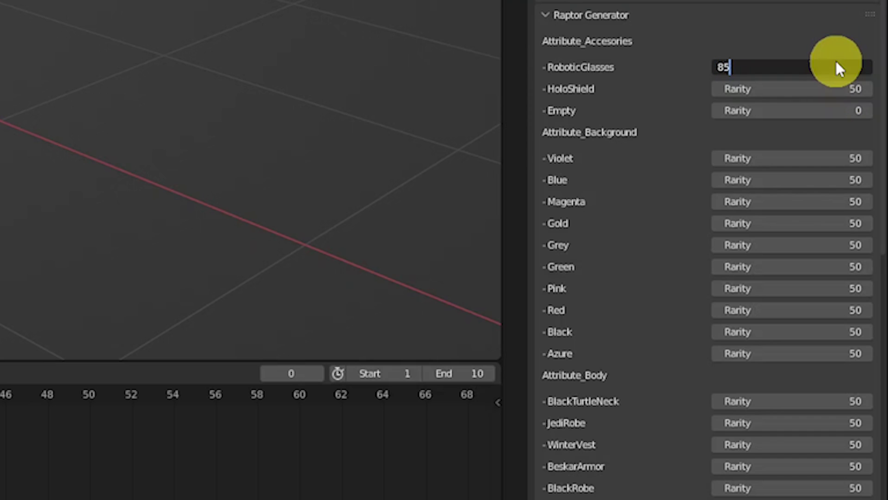
{"action": "key", "text": "Return"}
{"action": "left_click", "coordinate": [819, 87]}
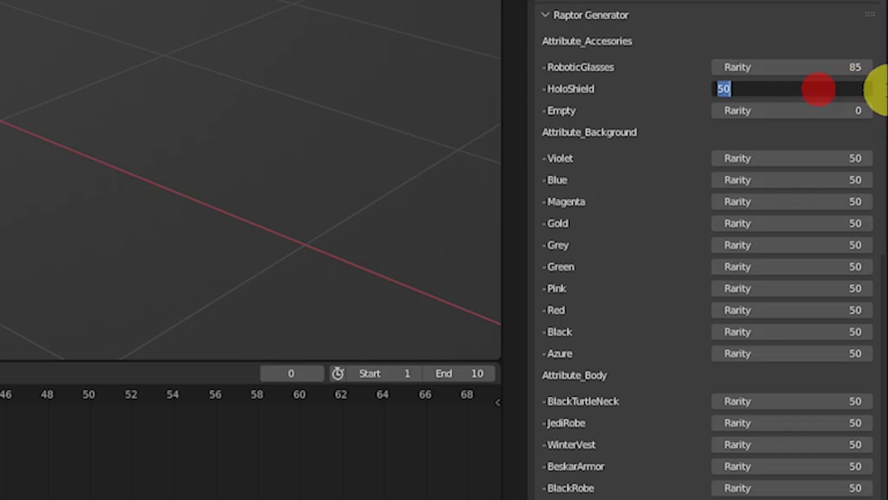
{"action": "type", "text": "90"}
{"action": "key", "text": "Return"}
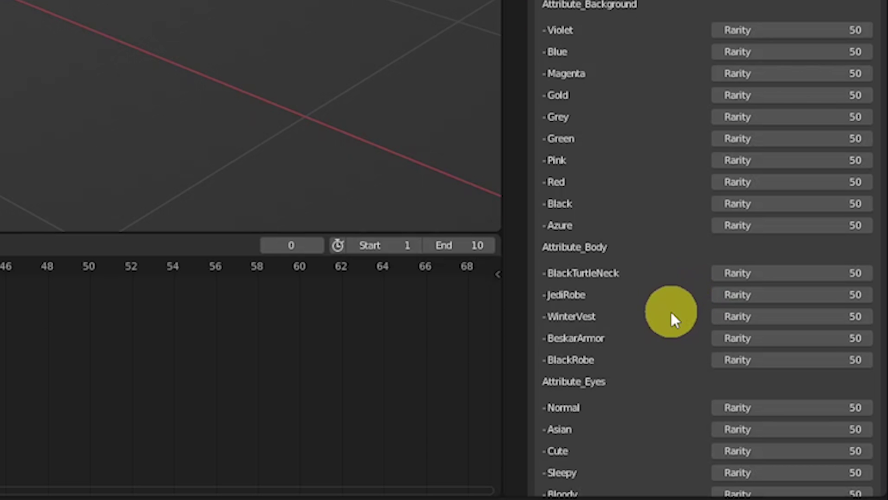
{"action": "left_click", "coordinate": [814, 340]}
- Enter body rarities: BeskarArmor 85, BlackTurtleNeck 75, JediRobe 10 and BlackRobe 30
{"action": "type", "text": "85"}
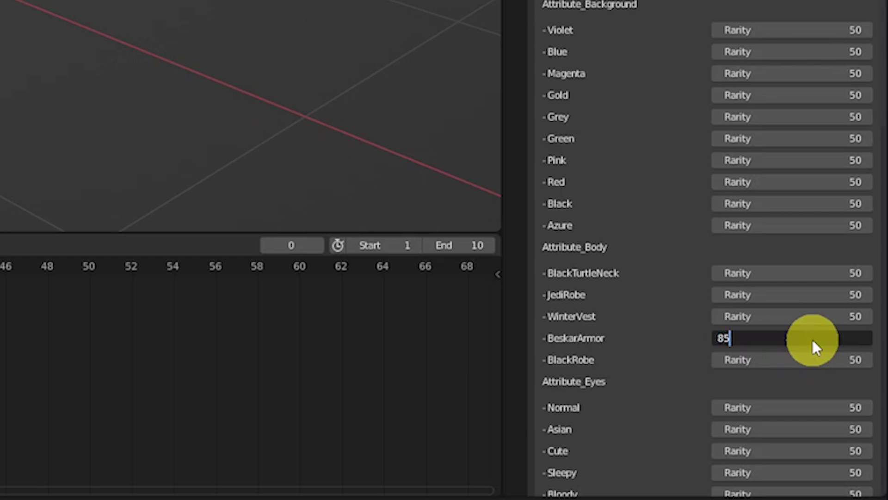
{"action": "key", "text": "Return"}
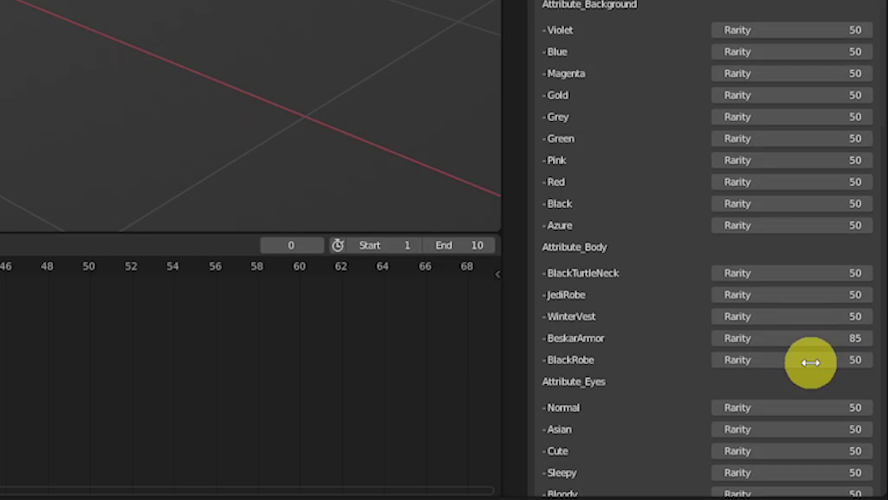
{"action": "left_click", "coordinate": [821, 275]}
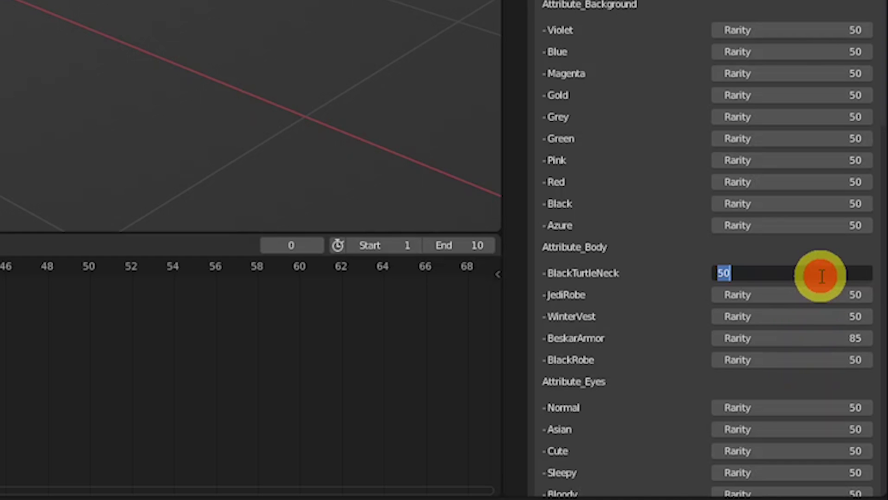
{"action": "type", "text": "75"}
{"action": "key", "text": "Return"}
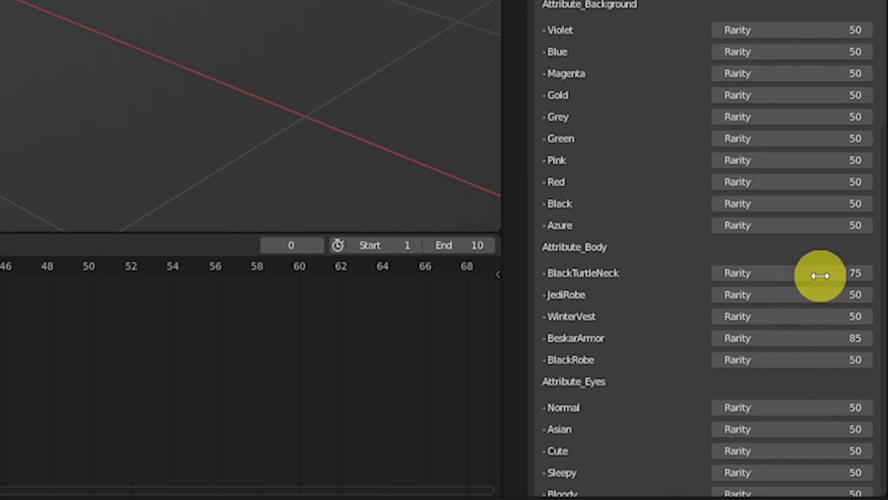
{"action": "left_click", "coordinate": [836, 295]}
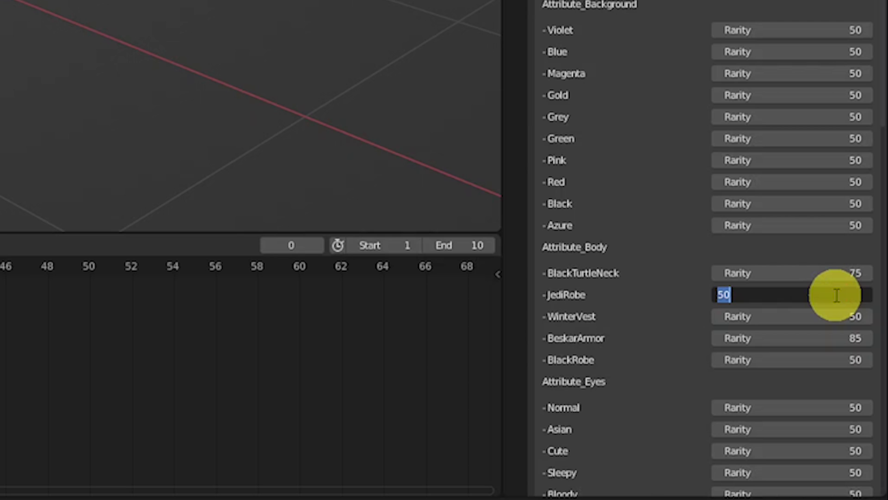
{"action": "type", "text": "10"}
{"action": "key", "text": "Return"}
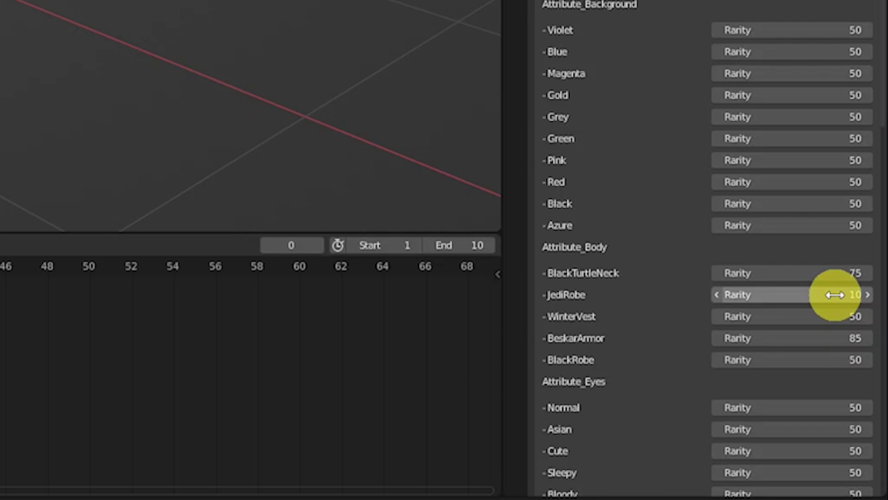
{"action": "left_click", "coordinate": [828, 354]}
{"action": "type", "text": "3"}
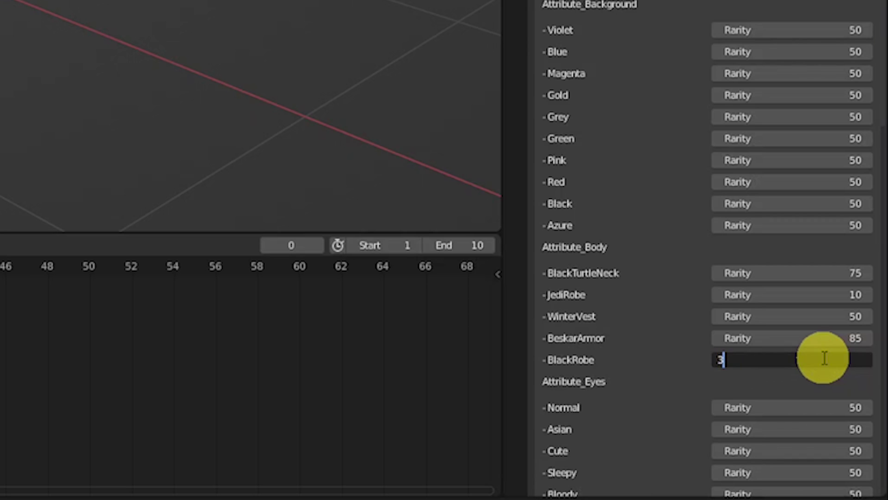
{"action": "type", "text": "0"}
{"action": "key", "text": "Return"}
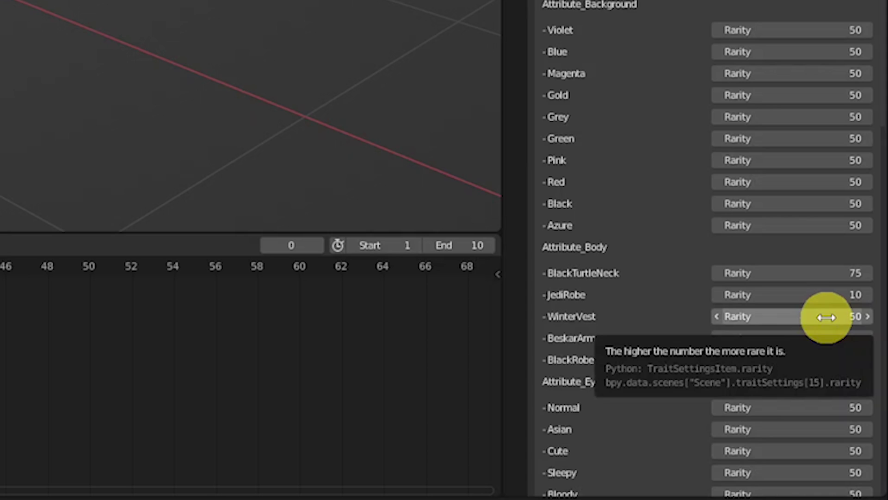
- Set the Yoda race rarity to 90 and Twilek to 75
{"action": "scroll", "coordinate": [667, 204], "scroll_direction": "down", "scroll_amount": 15}
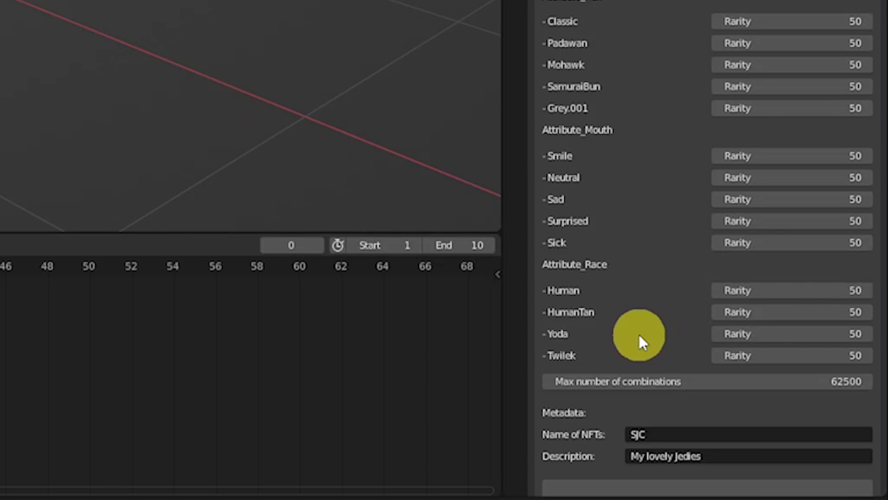
{"action": "left_click", "coordinate": [823, 336]}
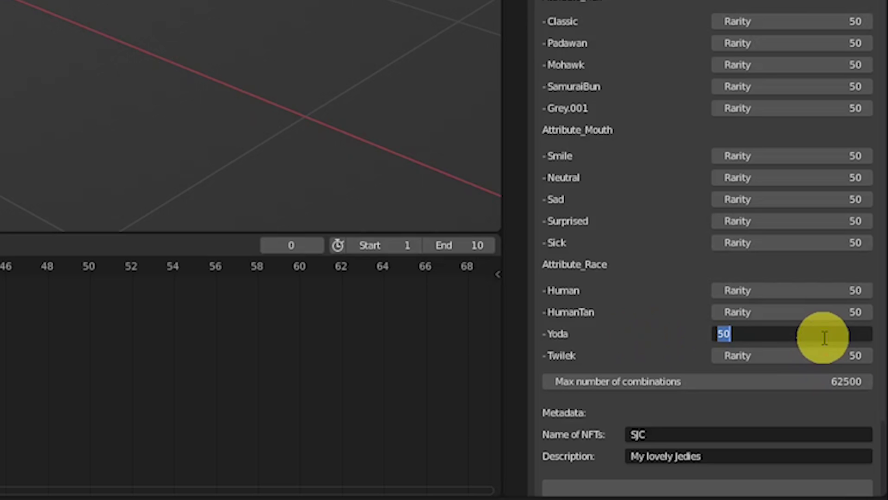
{"action": "type", "text": "90"}
{"action": "key", "text": "Return"}
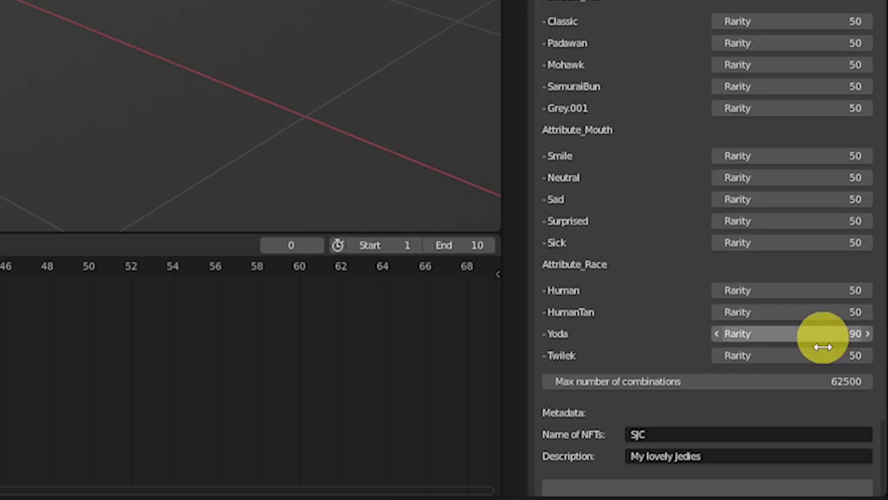
{"action": "left_click", "coordinate": [815, 358]}
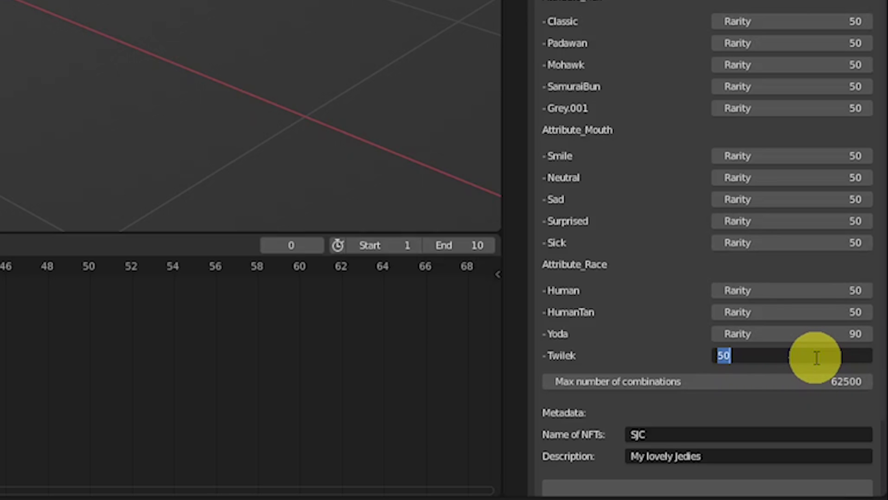
{"action": "type", "text": "75"}
{"action": "key", "text": "Return"}
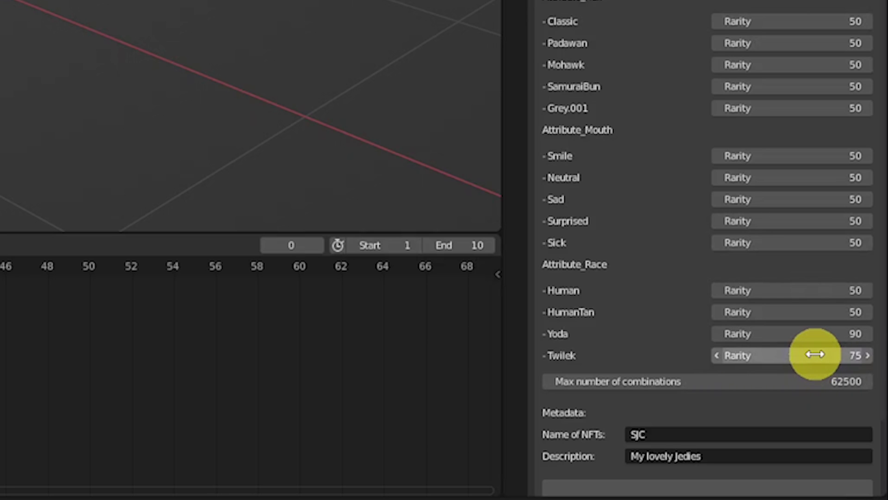
- Set both Human and HumanTan race rarities to 30
{"action": "left_click", "coordinate": [827, 290]}
{"action": "type", "text": "30"}
{"action": "key", "text": "Return"}
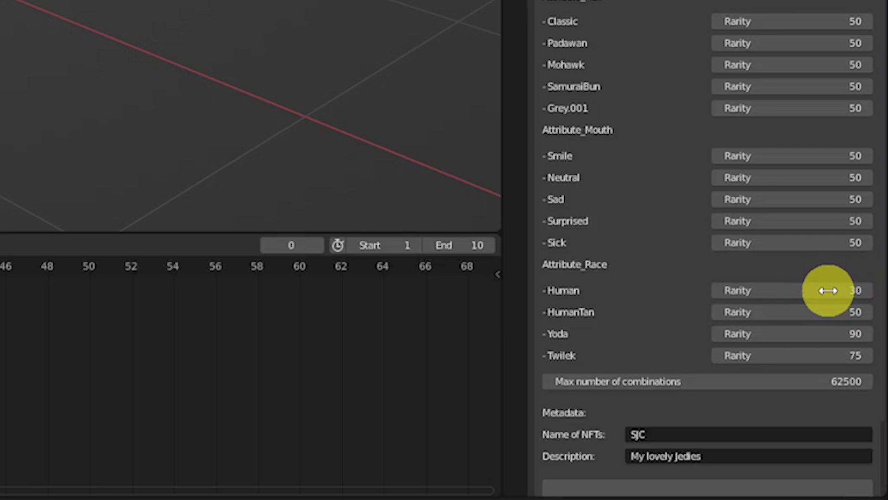
{"action": "left_click", "coordinate": [814, 312]}
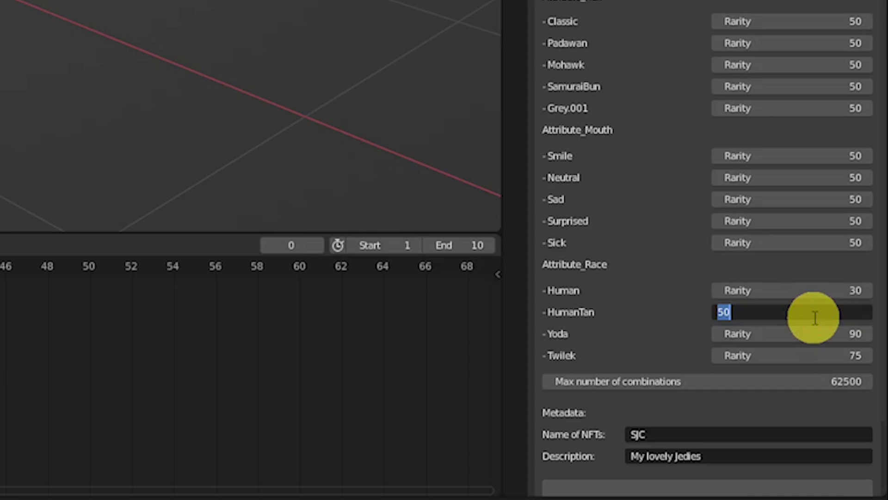
{"action": "type", "text": "30"}
{"action": "key", "text": "Return"}
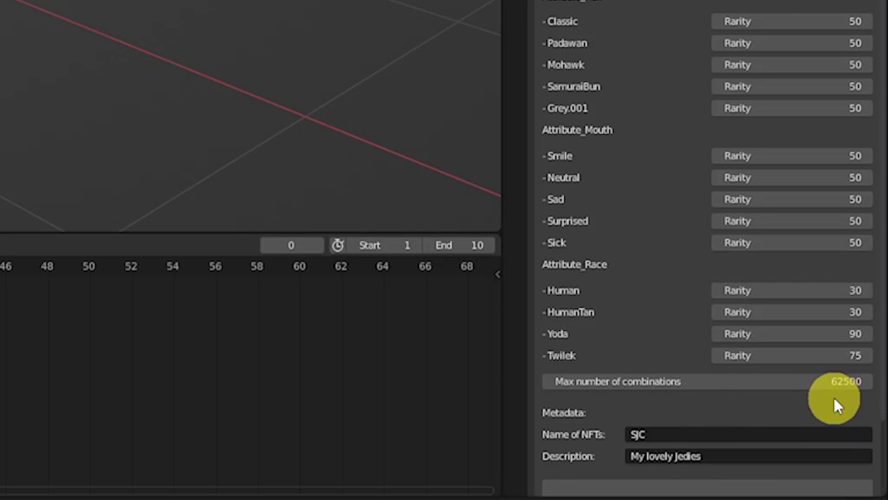
- Run Analyze scene to rescan the traits so the Droid race is included
{"action": "scroll", "coordinate": [798, 394], "scroll_direction": "down", "scroll_amount": 2}
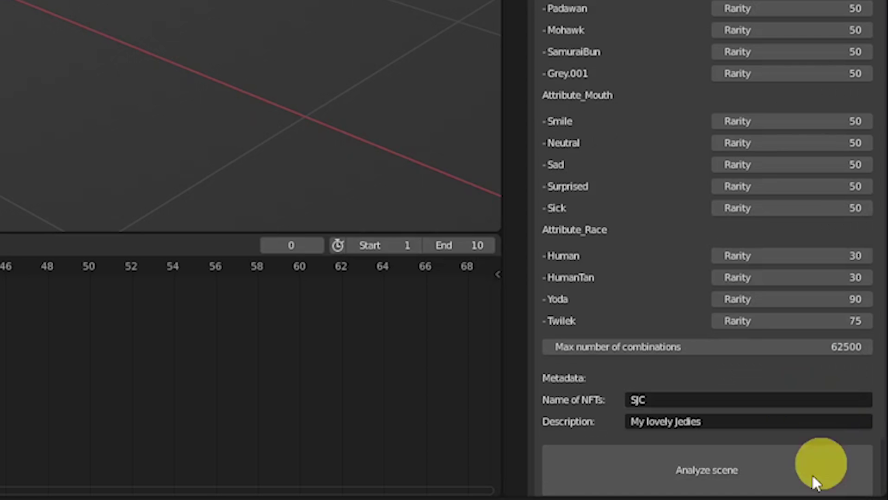
{"action": "left_click", "coordinate": [749, 474]}
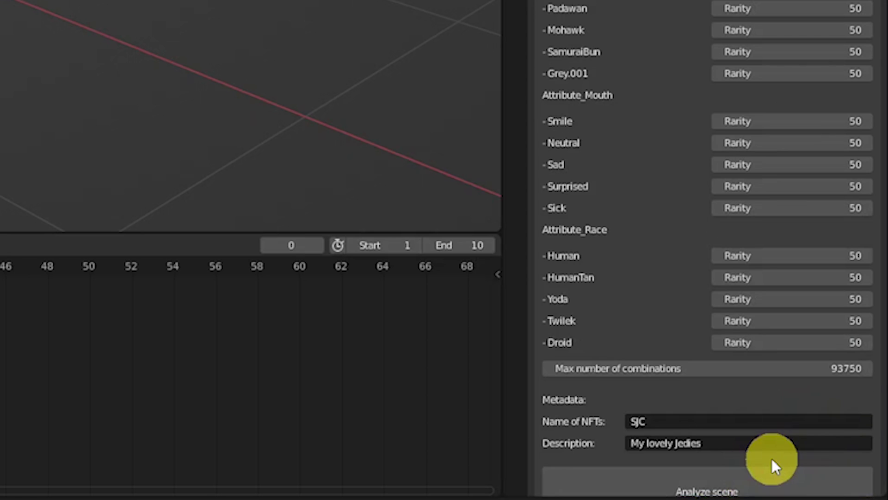
{"action": "scroll", "coordinate": [770, 408], "scroll_direction": "down", "scroll_amount": 2}
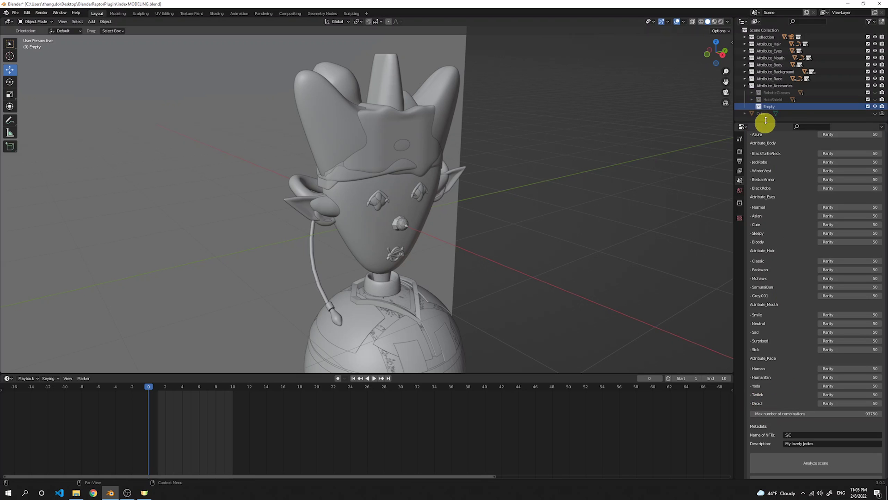
- Select the Empty accessory object and set the HoloShield rarity to 90
{"action": "left_click", "coordinate": [768, 108]}
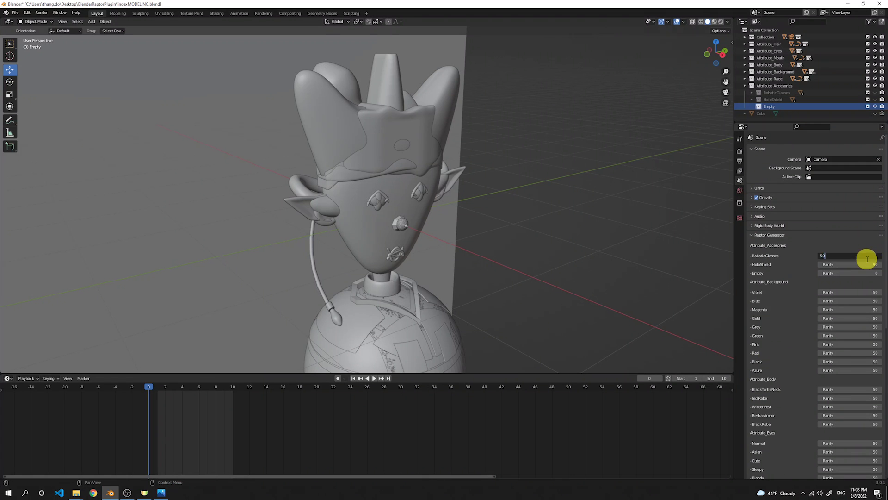
{"action": "left_click", "coordinate": [860, 264]}
{"action": "type", "text": "90"}
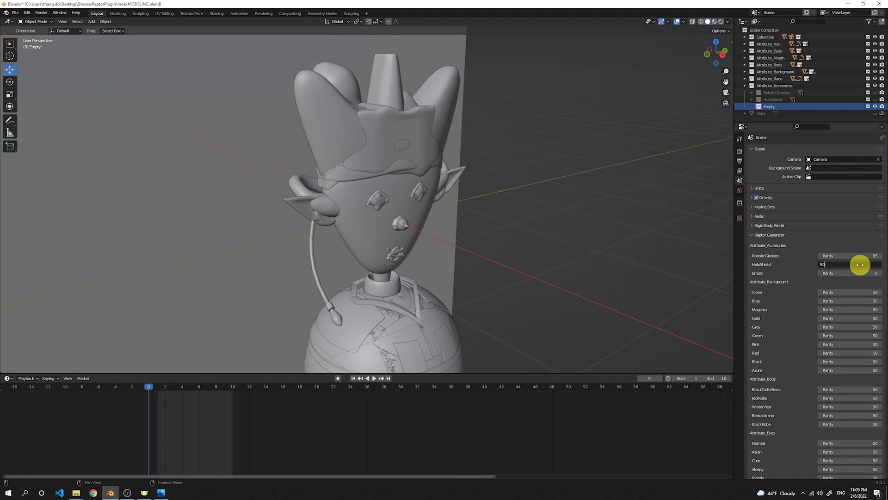
{"action": "key", "text": "Return"}
- Set the maximum number of combinations to 100
{"action": "scroll", "coordinate": [856, 361], "scroll_direction": "down", "scroll_amount": 3}
{"action": "scroll", "coordinate": [867, 369], "scroll_direction": "down", "scroll_amount": 8}
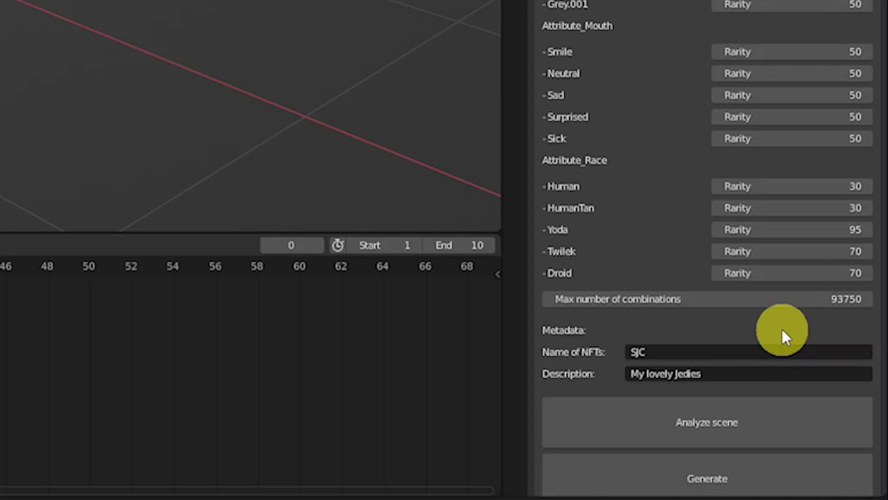
{"action": "left_click", "coordinate": [787, 301]}
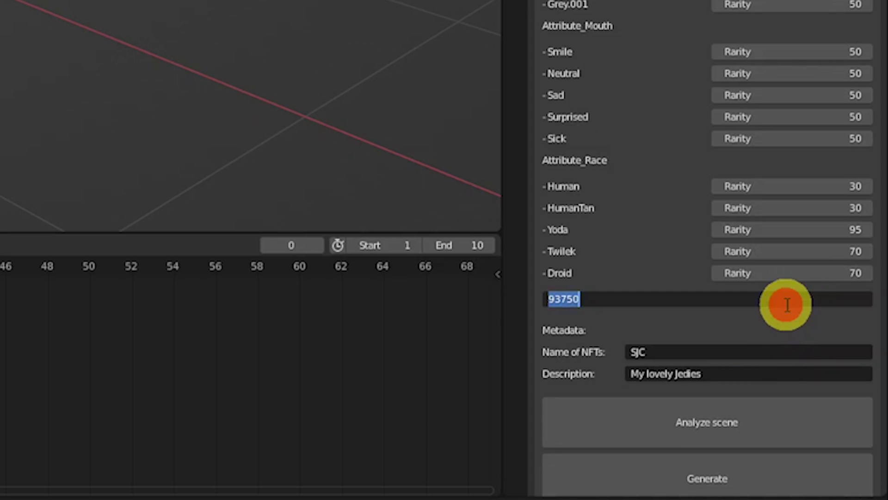
{"action": "type", "text": "100"}
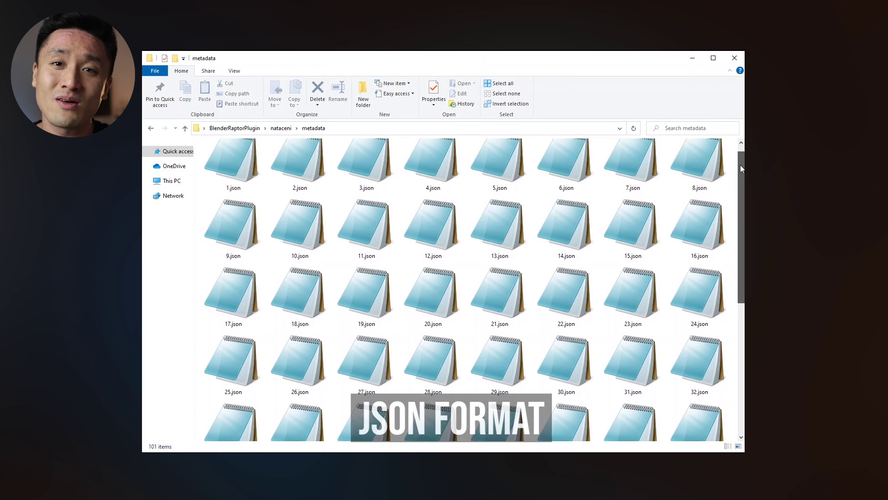
- Drag down the OpenSea item page to view the uploaded generated character
{"action": "left_click_drag", "start_coordinate": [741, 165], "coordinate": [742, 203]}
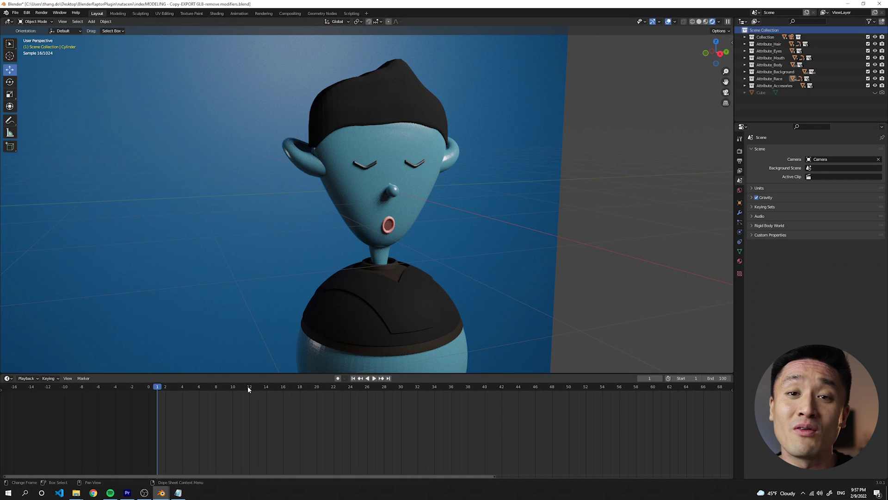
- Step through frames 12, 18, 30, 44, 51, 56 and 62 to preview each generated character
{"action": "left_click", "coordinate": [249, 387]}
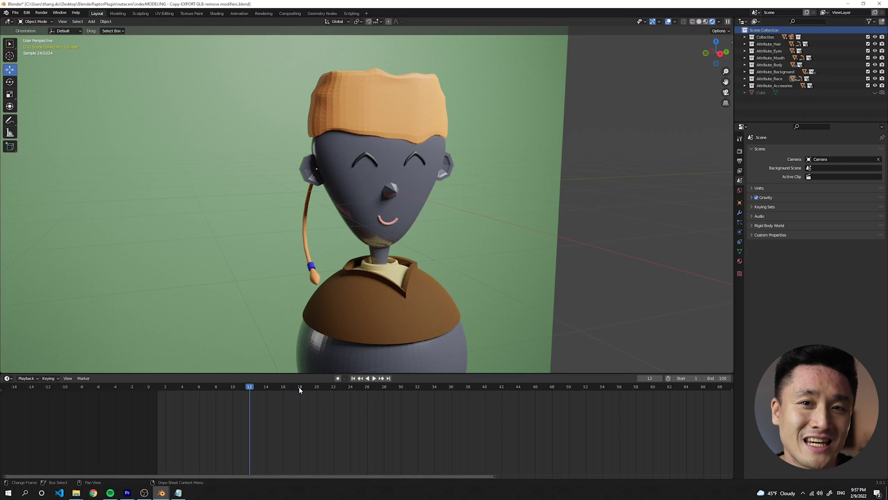
{"action": "left_click", "coordinate": [299, 387]}
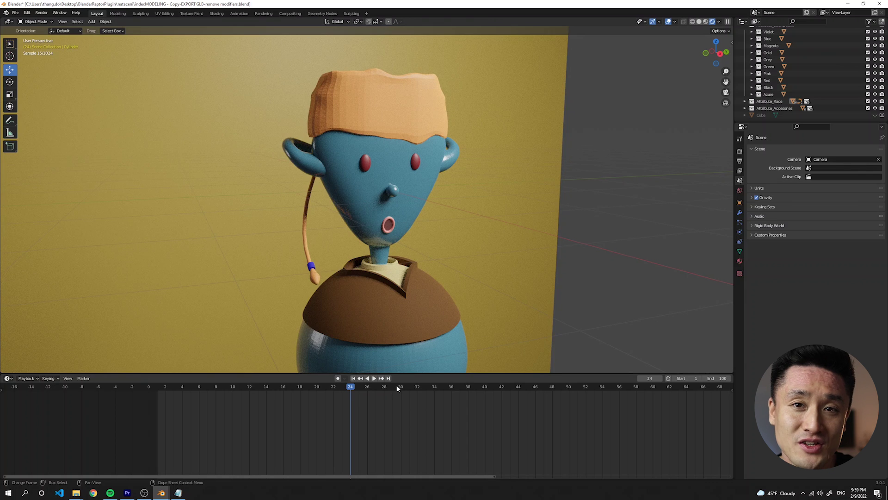
{"action": "left_click", "coordinate": [398, 387]}
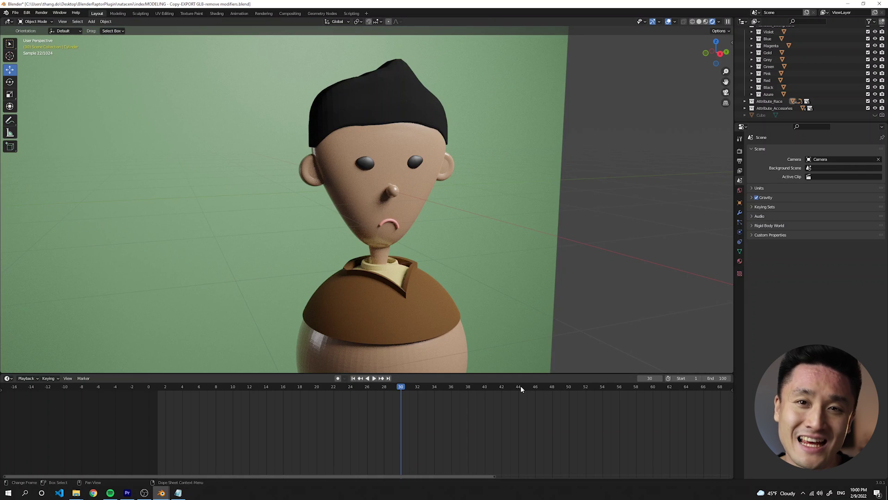
{"action": "left_click", "coordinate": [521, 387]}
{"action": "left_click", "coordinate": [577, 387]}
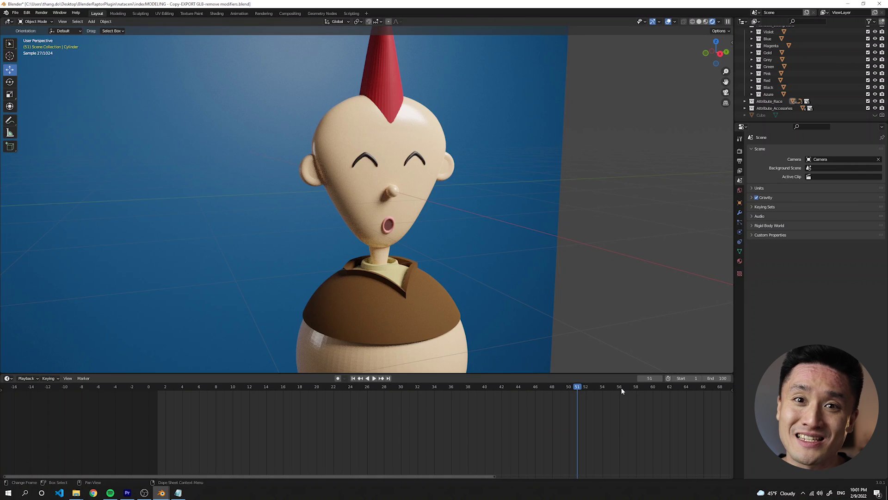
{"action": "left_click", "coordinate": [621, 387]}
{"action": "left_click", "coordinate": [669, 387]}
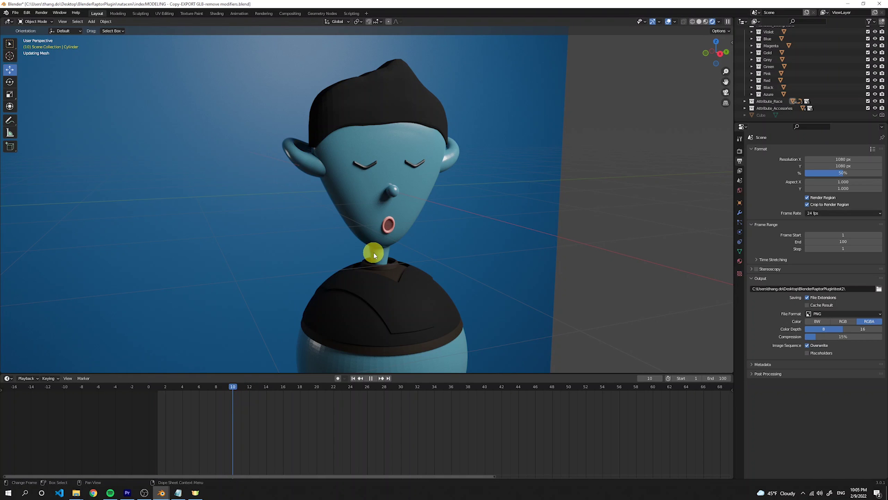
- Stop playback and launch Render Animation to output frames 1–100 as PNGs
{"action": "key", "text": "space"}
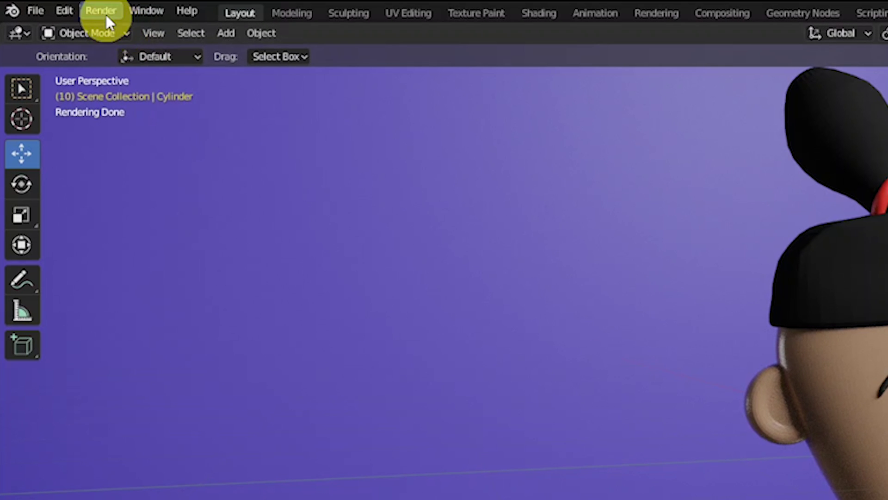
{"action": "left_click", "coordinate": [41, 12]}
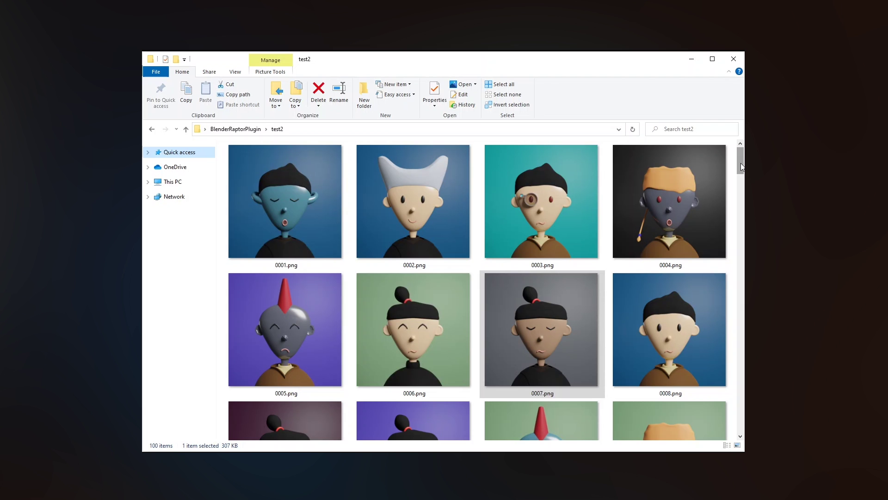
- Scroll through the test2 folder to browse the 100 rendered character thumbnails
{"action": "left_click_drag", "start_coordinate": [742, 163], "coordinate": [743, 187]}
{"action": "scroll", "coordinate": [714, 281], "scroll_direction": "down", "scroll_amount": 2, "text": "ctrl"}
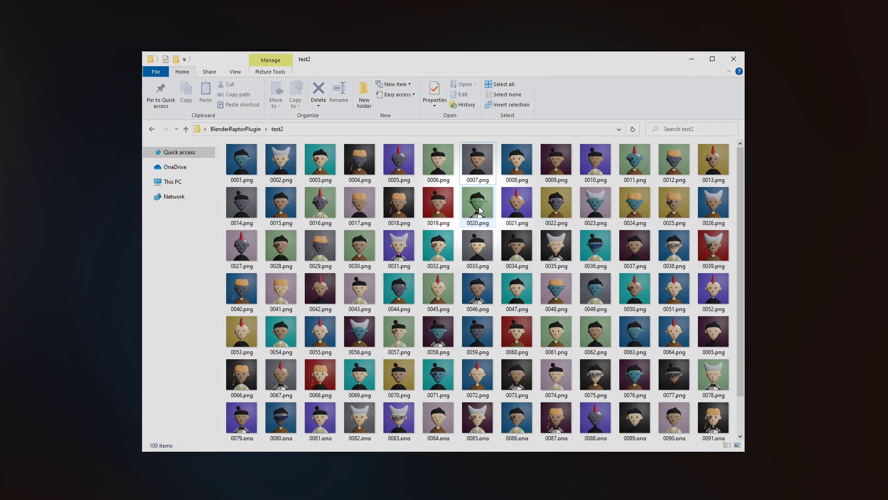
{"action": "mouse_move", "coordinate": [481, 214]}
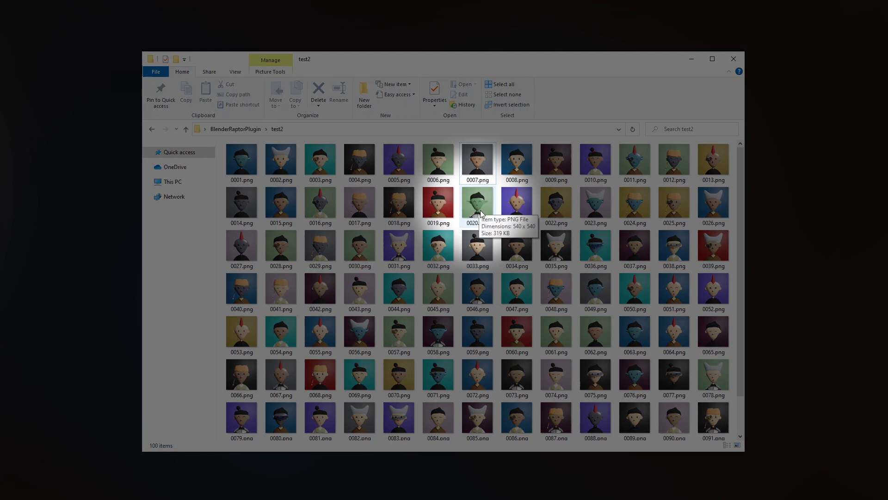